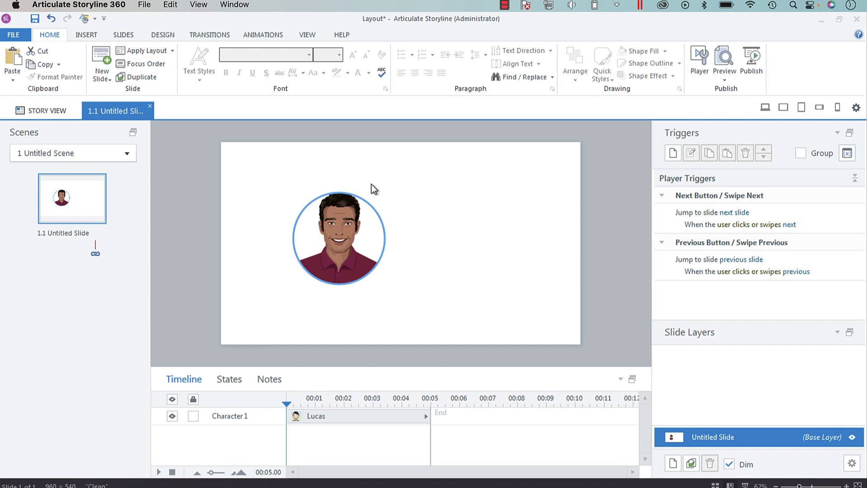
Step: Insert the Sylvie character with the Happy expression from the Characters library
{"action": "left_click", "coordinate": [100, 35]}
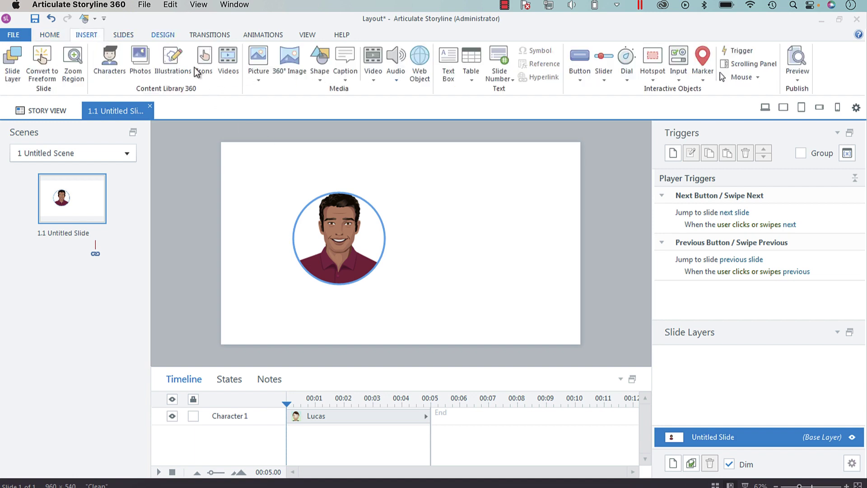
{"action": "left_click", "coordinate": [112, 72]}
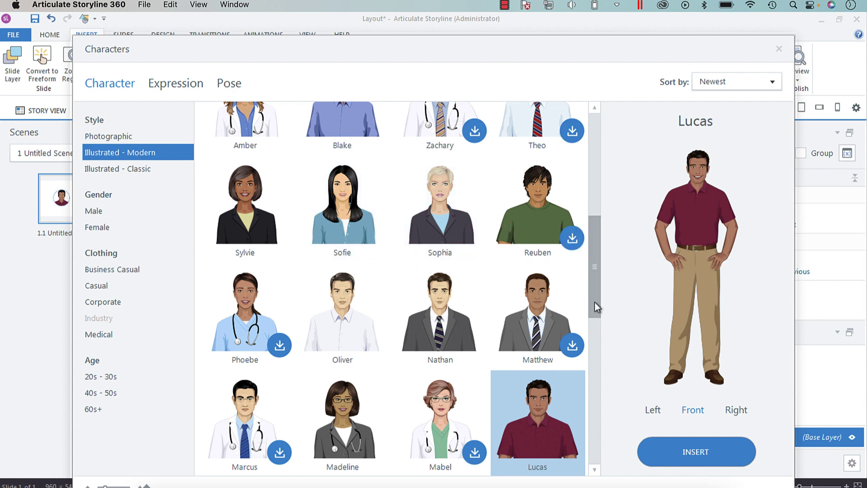
{"action": "left_click_drag", "start_coordinate": [596, 297], "coordinate": [596, 400]}
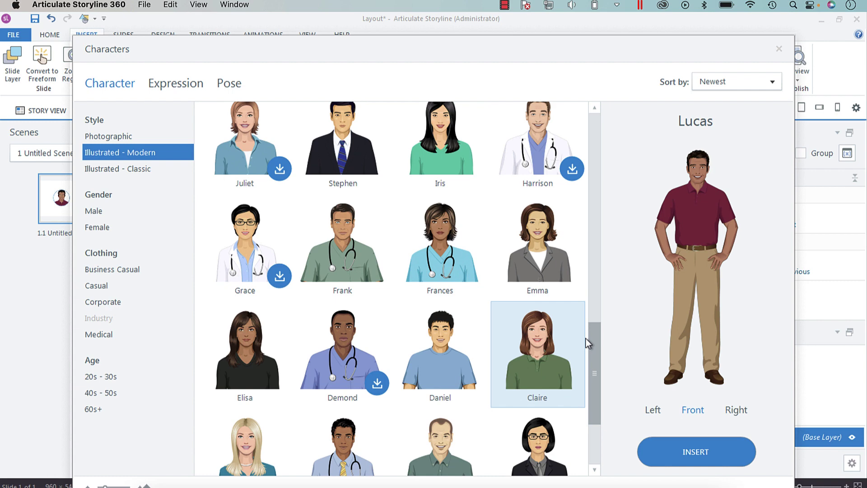
{"action": "left_click_drag", "start_coordinate": [595, 337], "coordinate": [597, 240]}
{"action": "left_click", "coordinate": [308, 241]}
{"action": "left_click", "coordinate": [240, 312]}
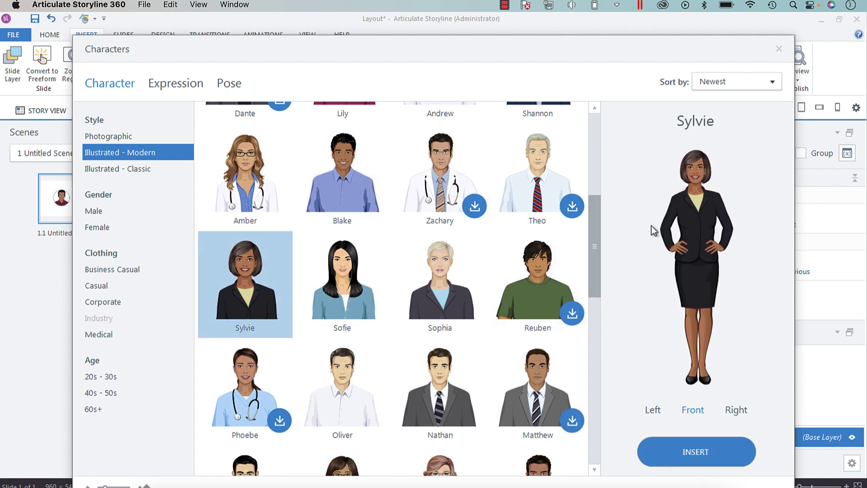
{"action": "left_click", "coordinate": [170, 87]}
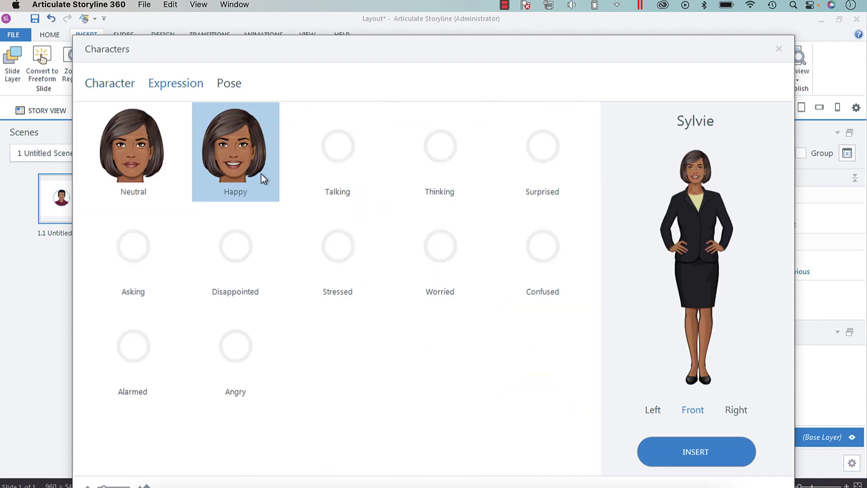
{"action": "left_click", "coordinate": [700, 452]}
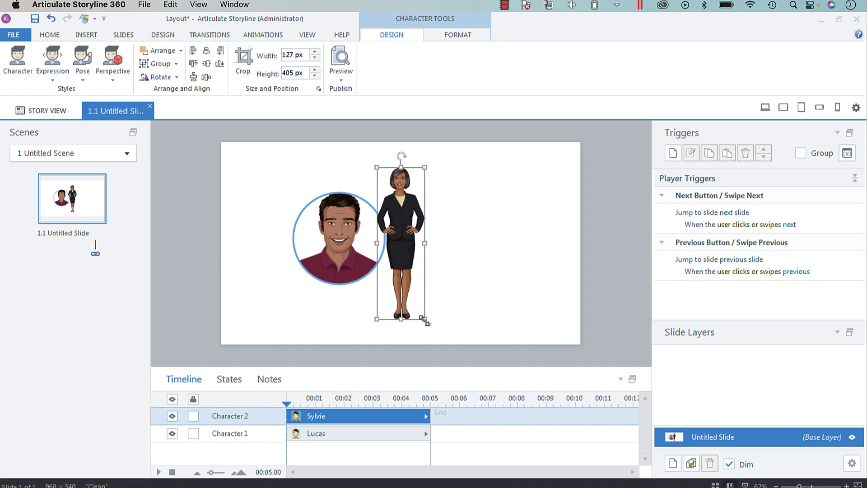
Step: Resize Sylvie to 316 × 1009 px and position her right of Lucas's circle
{"action": "left_click_drag", "start_coordinate": [425, 320], "coordinate": [492, 452]}
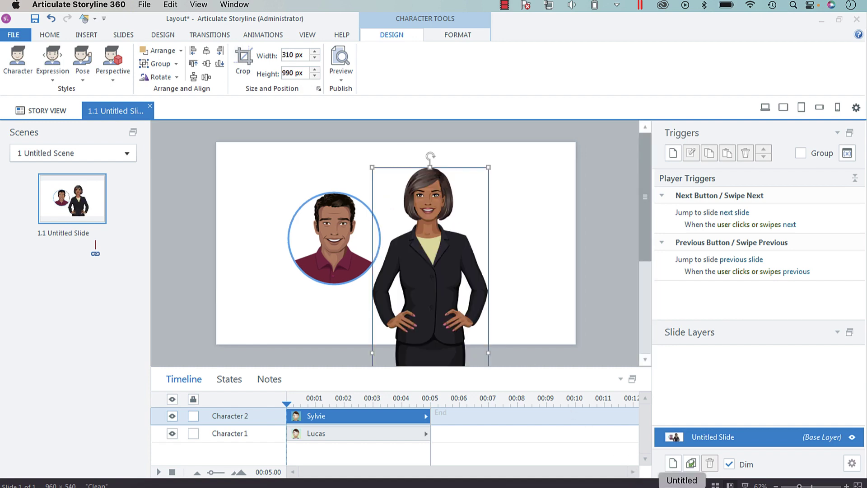
{"action": "left_click_drag", "start_coordinate": [451, 268], "coordinate": [468, 292]}
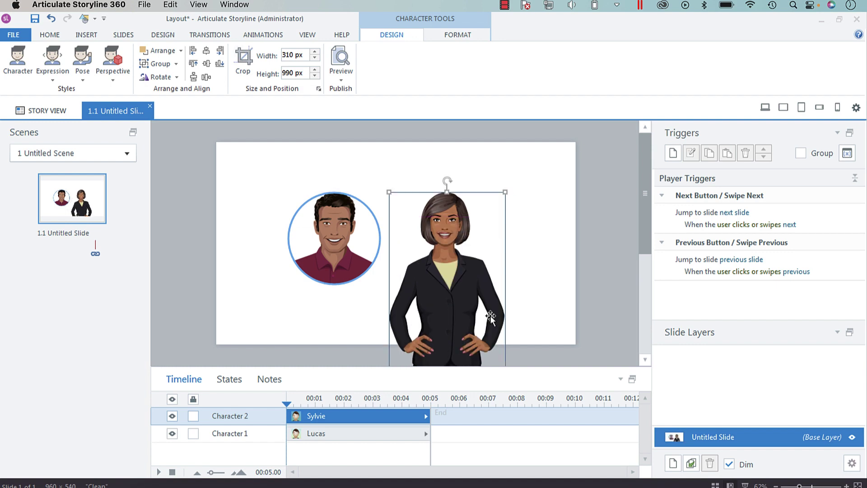
{"action": "left_click_drag", "start_coordinate": [644, 240], "coordinate": [657, 392]}
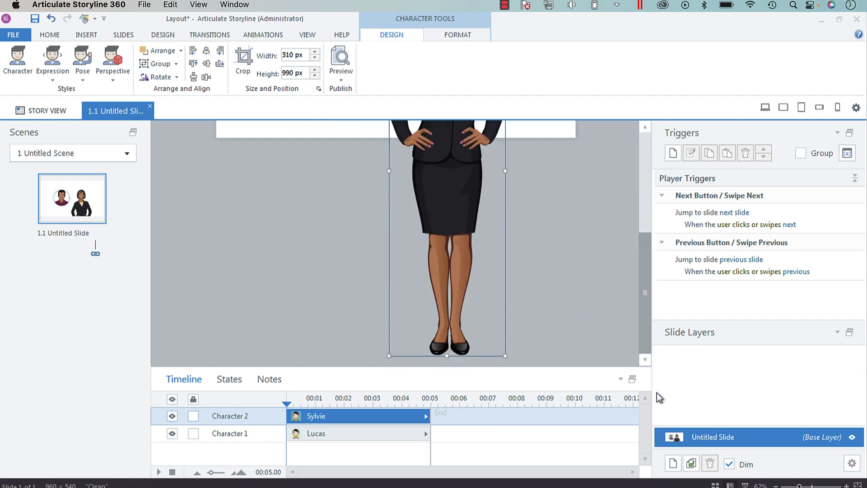
{"action": "left_click_drag", "start_coordinate": [505, 356], "coordinate": [508, 364]}
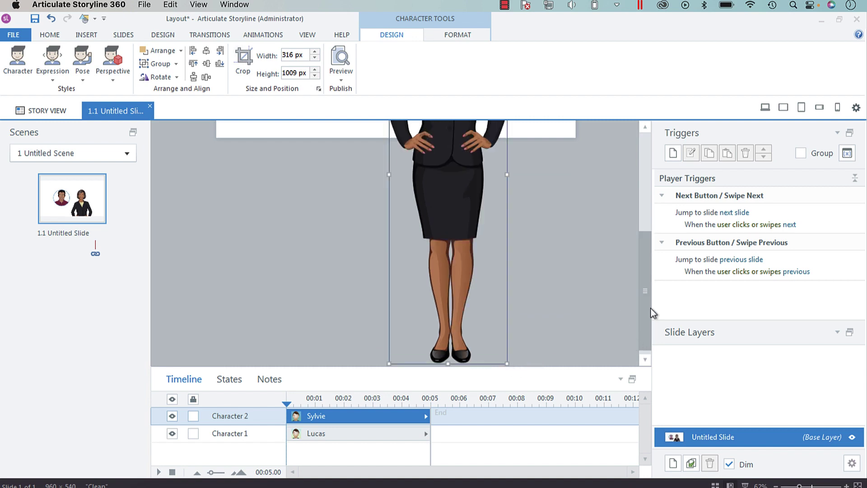
{"action": "left_click_drag", "start_coordinate": [646, 312], "coordinate": [654, 362]}
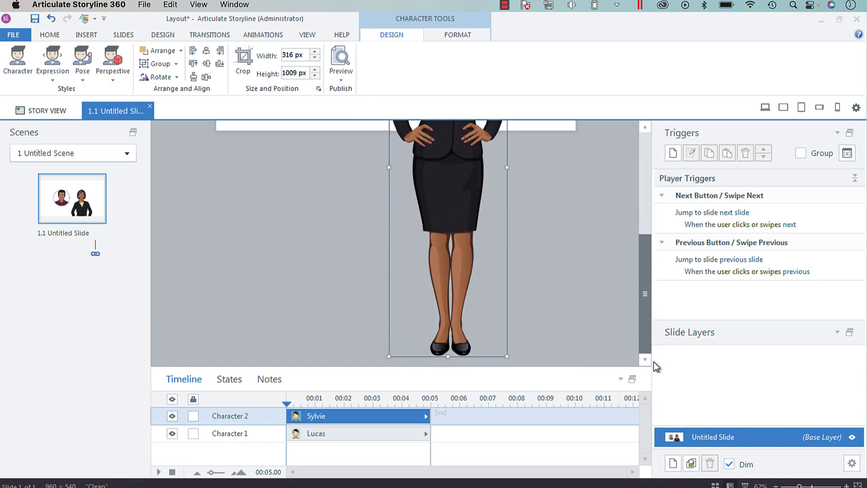
Step: Crop away Sylvie's lower body up to her shoulders
{"action": "left_click", "coordinate": [461, 35]}
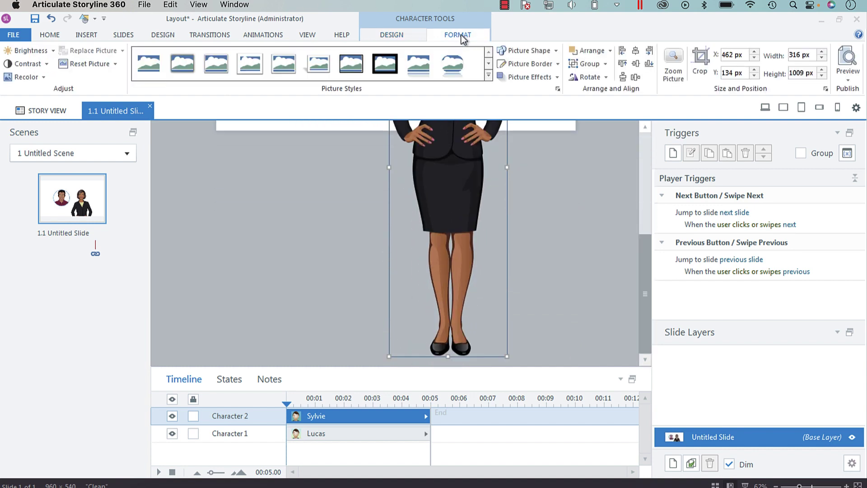
{"action": "left_click", "coordinate": [700, 63]}
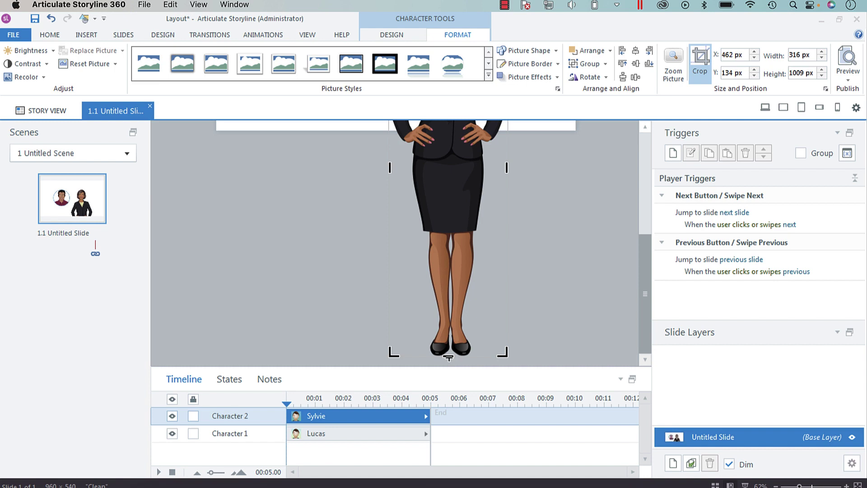
{"action": "left_click_drag", "start_coordinate": [449, 357], "coordinate": [470, 90]}
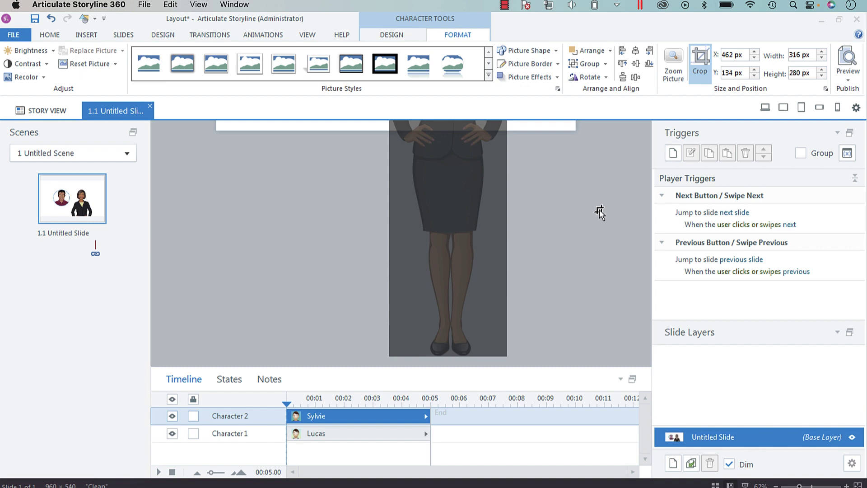
{"action": "left_click", "coordinate": [672, 61]}
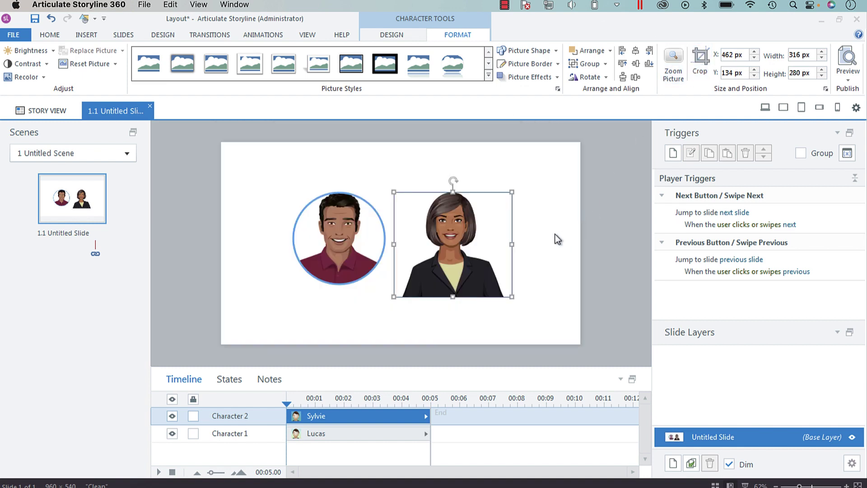
Step: Try trimming Sylvie's left and right sides, then undo those side crops
{"action": "left_click", "coordinate": [700, 64]}
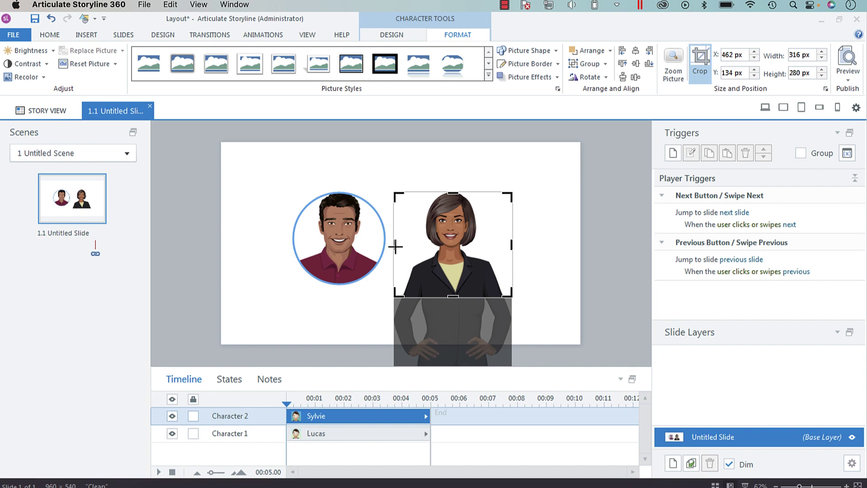
{"action": "left_click_drag", "start_coordinate": [395, 246], "coordinate": [410, 247]}
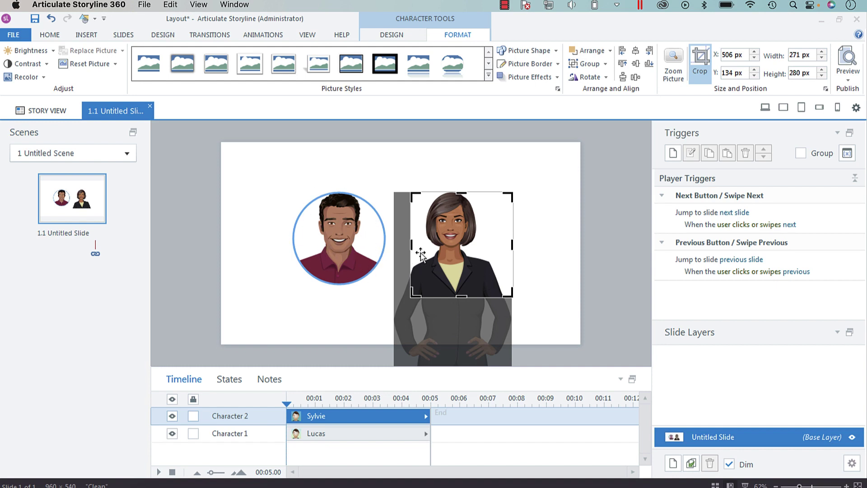
{"action": "left_click_drag", "start_coordinate": [412, 246], "coordinate": [416, 246]}
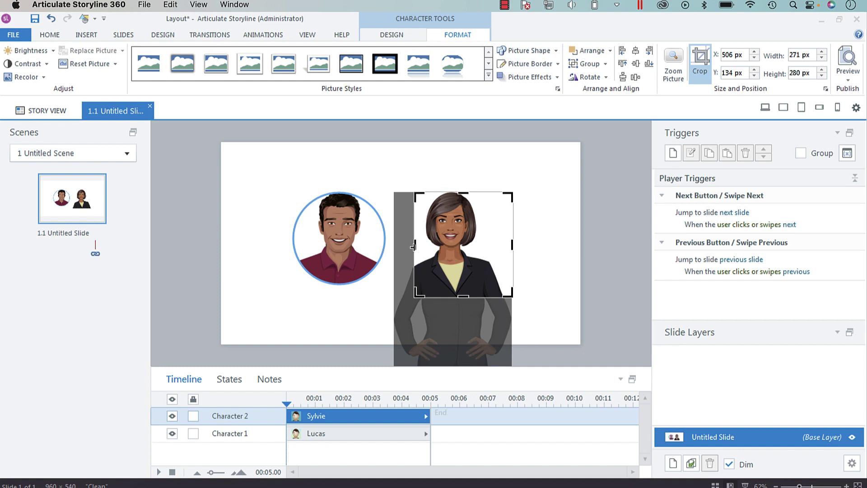
{"action": "left_click_drag", "start_coordinate": [513, 245], "coordinate": [496, 245]}
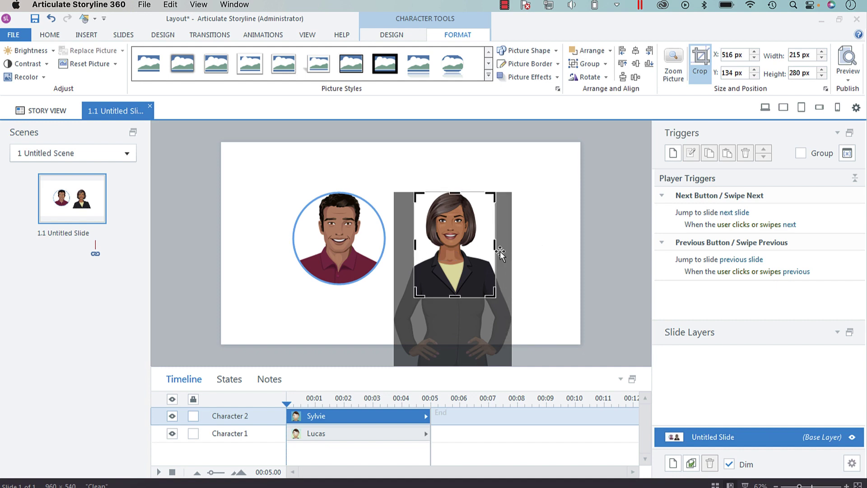
{"action": "left_click", "coordinate": [52, 19]}
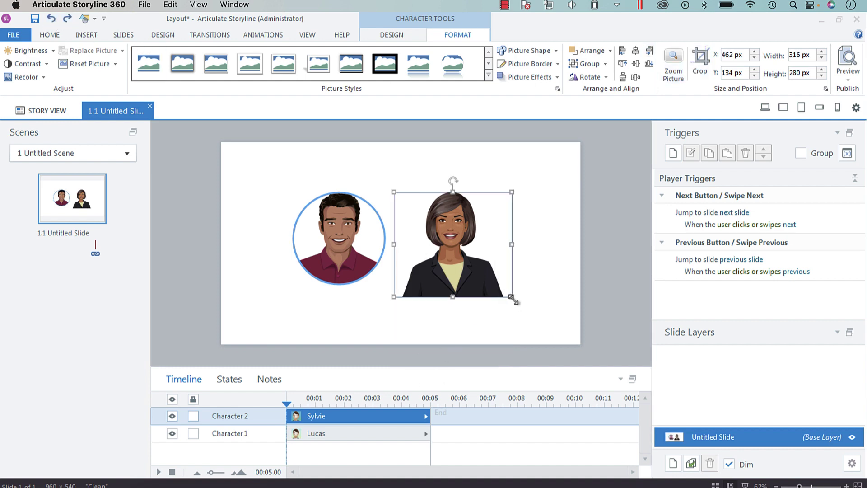
Step: Enlarge Sylvie proportionally and crop in the left and right sides of her picture
{"action": "mouse_move", "coordinate": [512, 297]}
{"action": "left_mouse_down"}
{"action": "mouse_move", "coordinate": [535, 329]}
{"action": "mouse_move", "coordinate": [522, 306]}
{"action": "left_mouse_up"}
{"action": "left_click", "coordinate": [702, 63]}
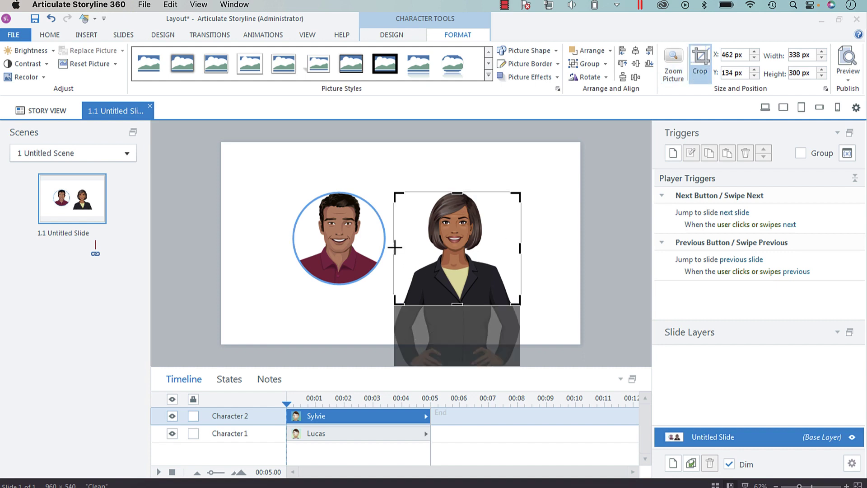
{"action": "left_click_drag", "start_coordinate": [394, 247], "coordinate": [411, 248]}
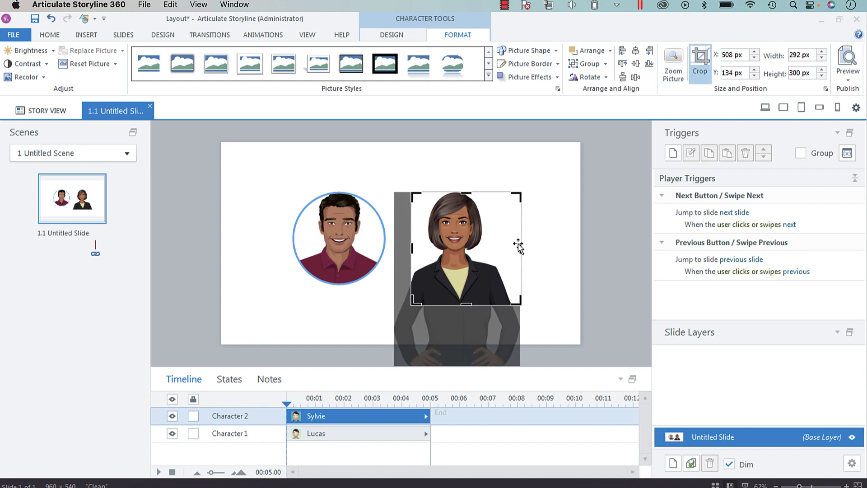
{"action": "left_click_drag", "start_coordinate": [519, 248], "coordinate": [504, 249]}
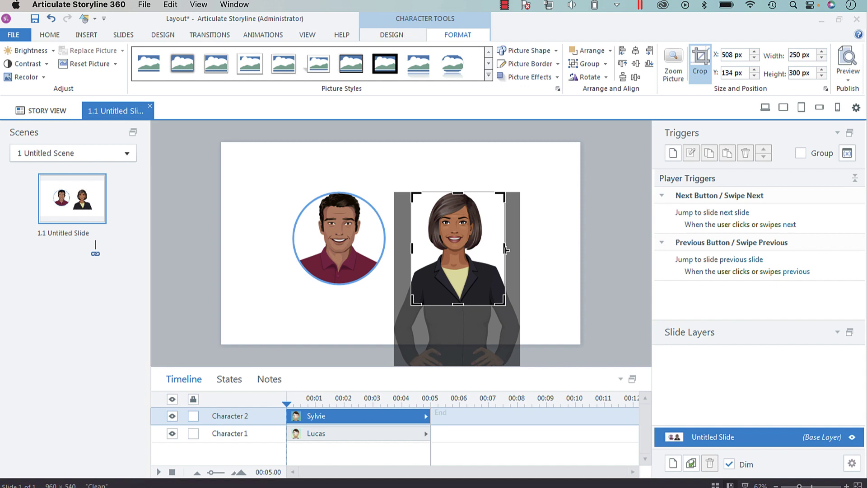
{"action": "left_click_drag", "start_coordinate": [411, 248], "coordinate": [408, 248]}
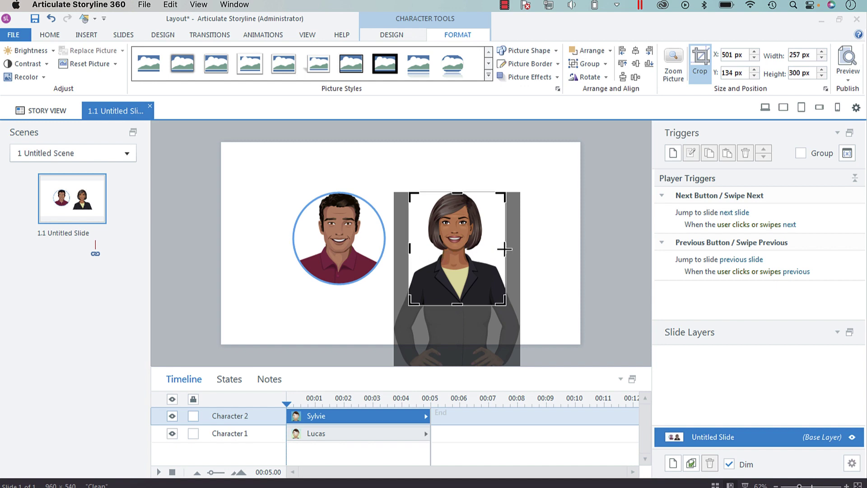
{"action": "left_click_drag", "start_coordinate": [506, 248], "coordinate": [500, 248]}
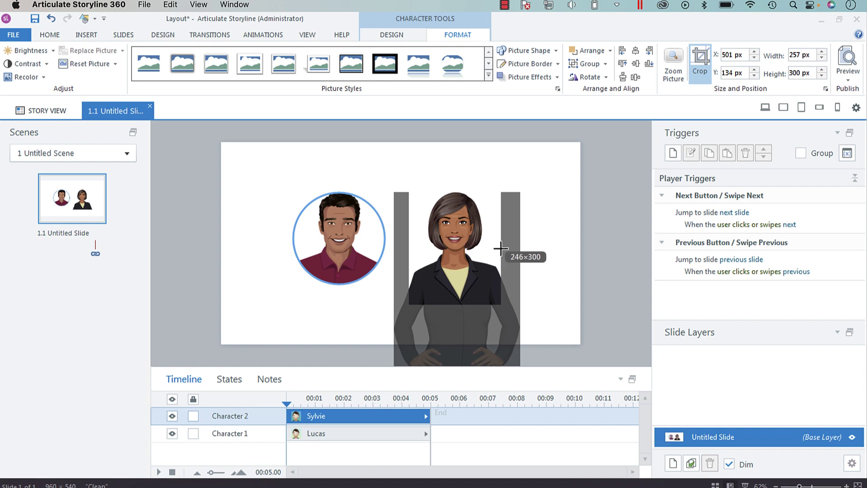
Step: Fine-tune the side crops to 243 px width and trim the bottom to head and shoulders
{"action": "left_click_drag", "start_coordinate": [501, 248], "coordinate": [501, 248]}
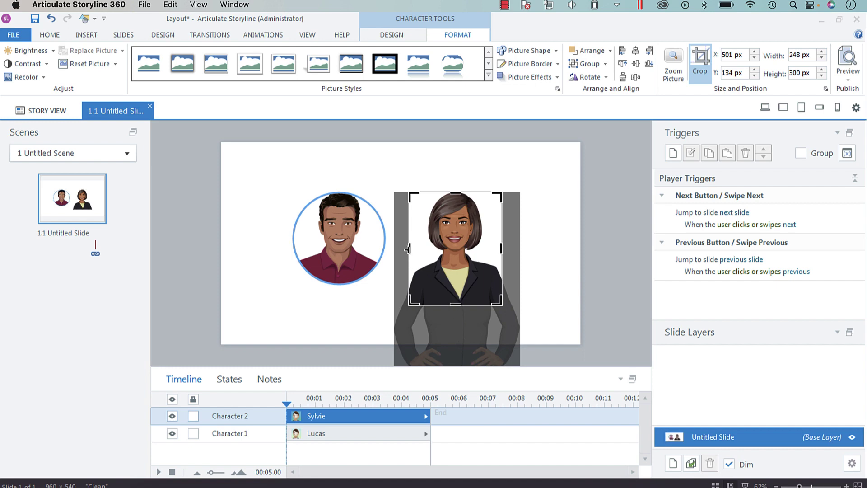
{"action": "left_click_drag", "start_coordinate": [409, 248], "coordinate": [411, 249]}
{"action": "left_click_drag", "start_coordinate": [456, 305], "coordinate": [455, 287]}
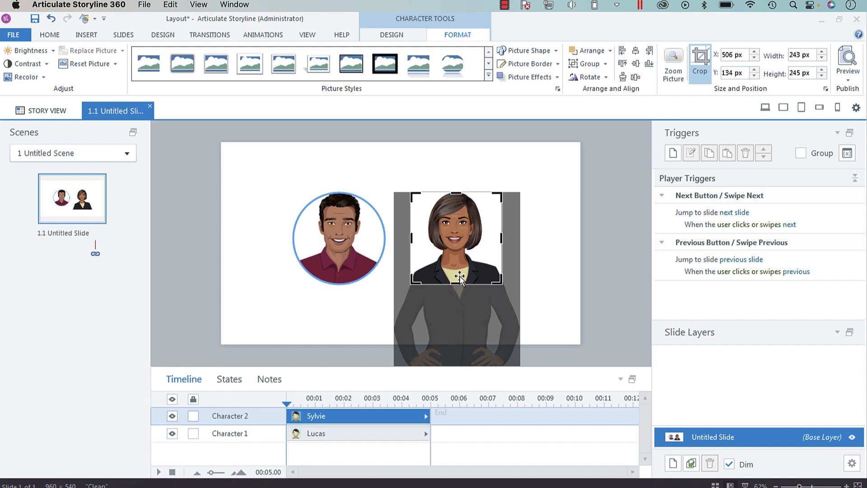
Step: Unlock the aspect ratio and set Sylvie's width to 245 px for a 245 × 245 square
{"action": "left_click", "coordinate": [700, 64]}
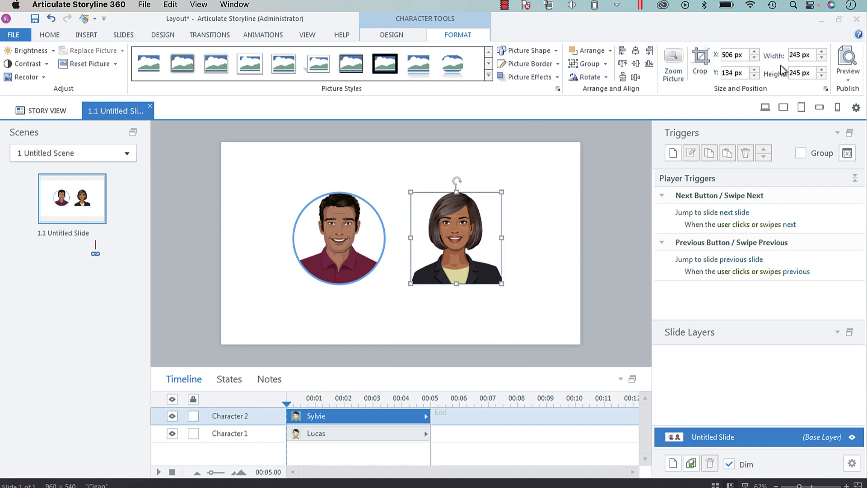
{"action": "left_click", "coordinate": [806, 55]}
{"action": "left_click", "coordinate": [826, 89]}
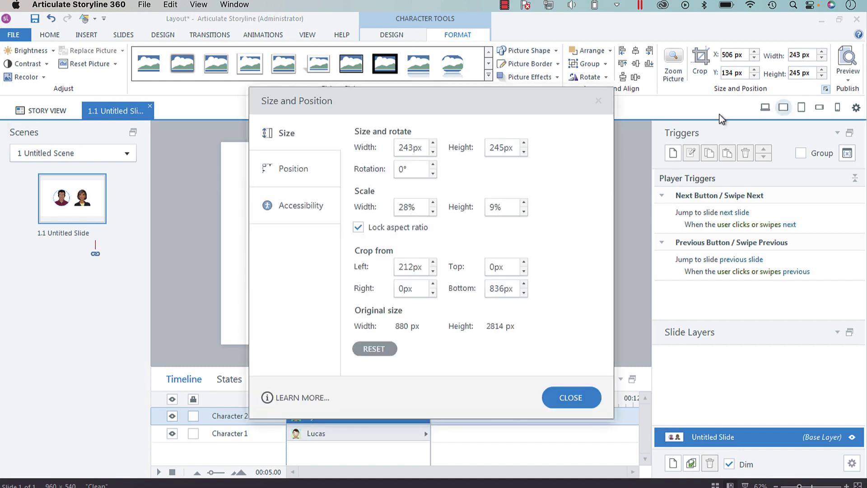
{"action": "left_click", "coordinate": [359, 228]}
{"action": "left_click", "coordinate": [413, 148]}
{"action": "type", "text": "5"}
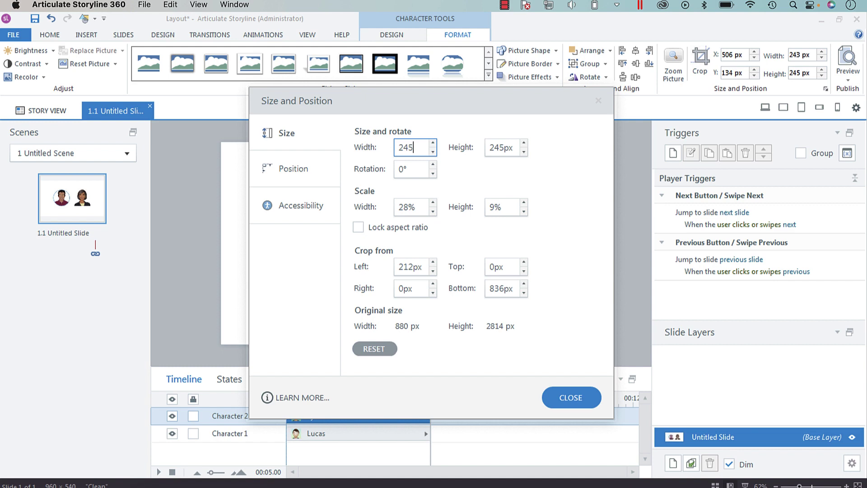
{"action": "left_click", "coordinate": [563, 400]}
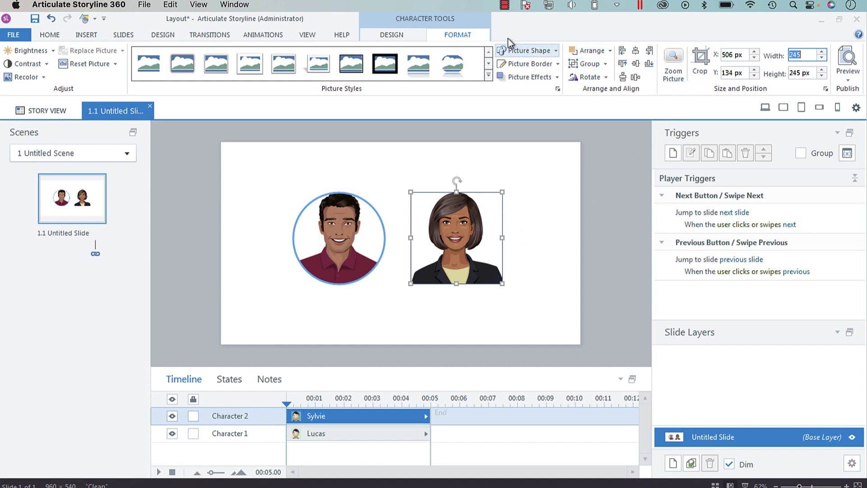
Step: Shape Sylvie's picture as an oval and give it an outline colour
{"action": "left_click", "coordinate": [557, 51]}
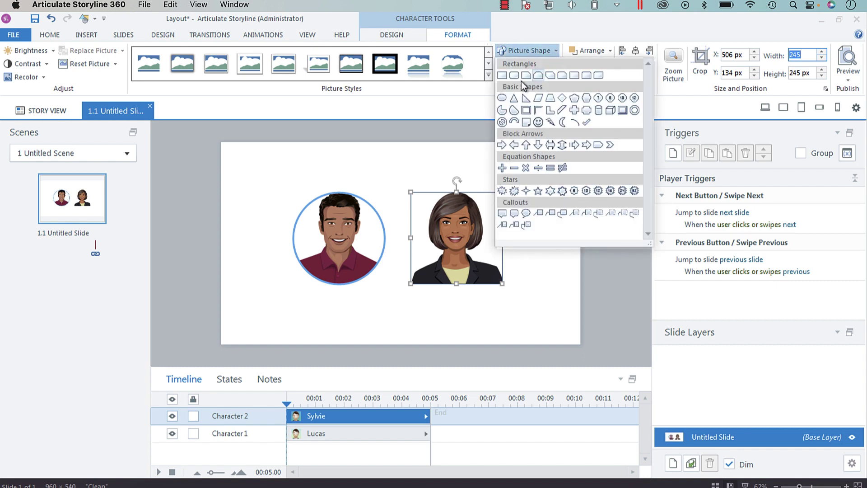
{"action": "left_click", "coordinate": [502, 98]}
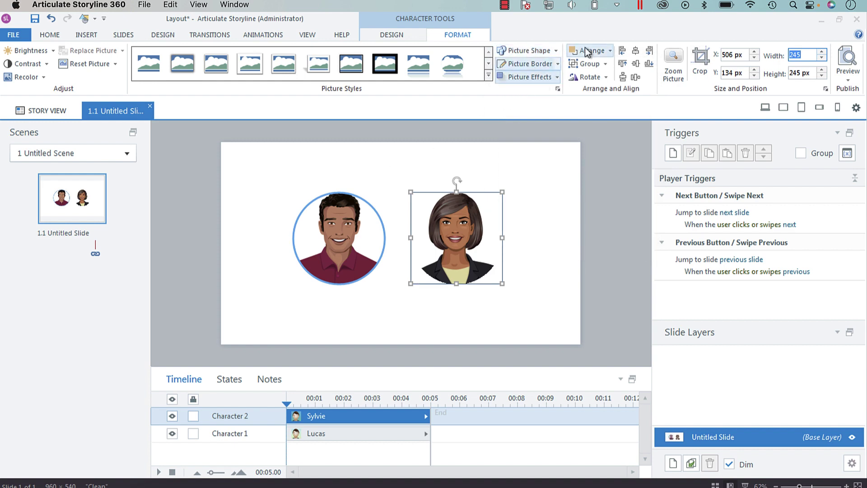
{"action": "left_click", "coordinate": [558, 63]}
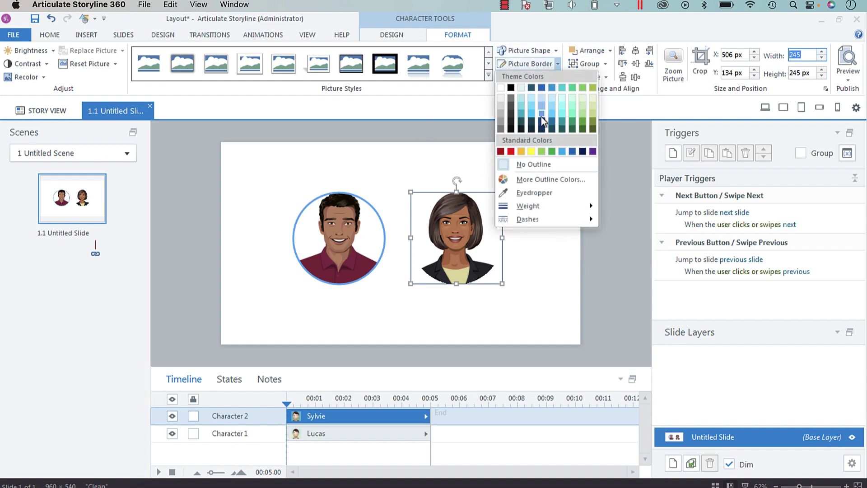
{"action": "left_click", "coordinate": [502, 114]}
Step: Copy Lucas's circular blue-border formatting onto Sylvie with the Format Painter
{"action": "left_click", "coordinate": [328, 242]}
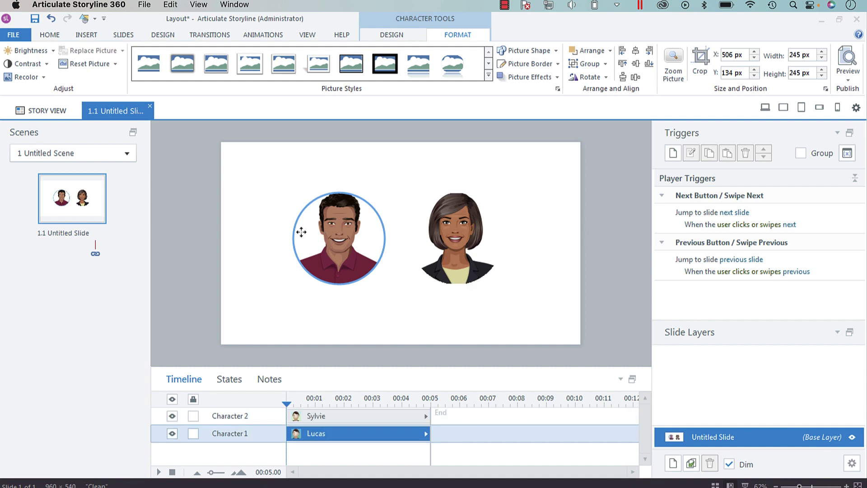
{"action": "left_click", "coordinate": [50, 35]}
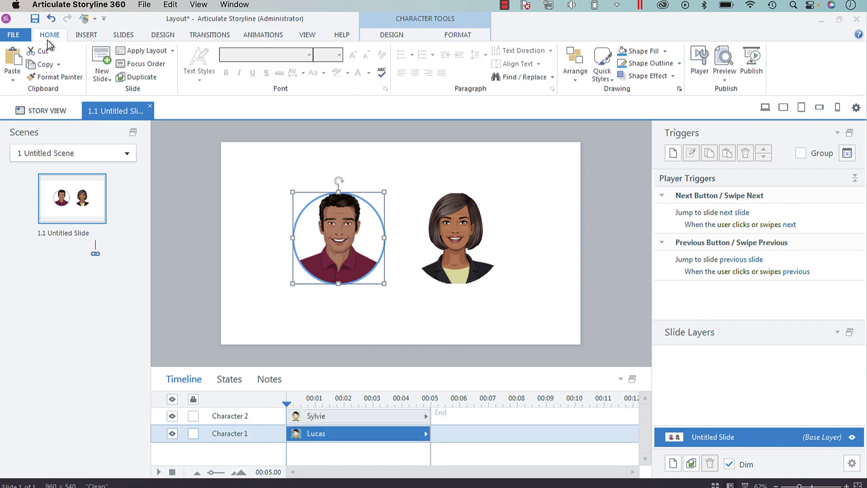
{"action": "left_click", "coordinate": [55, 77]}
{"action": "left_click", "coordinate": [472, 235]}
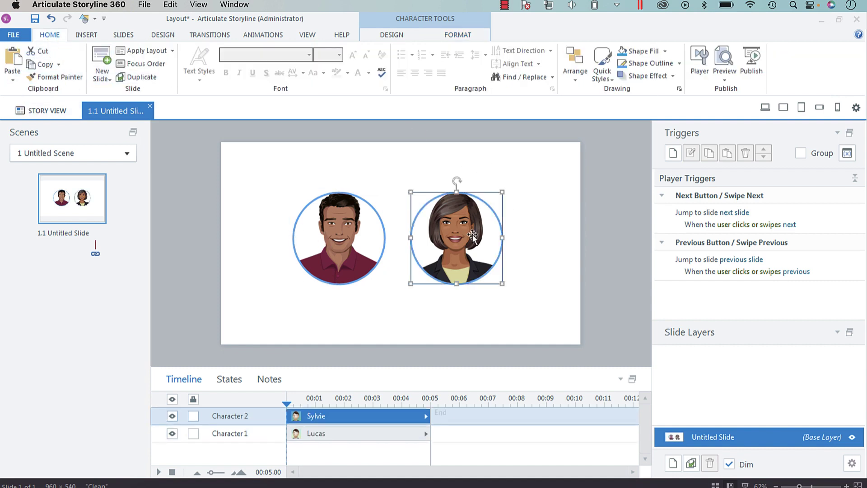
{"action": "left_click", "coordinate": [678, 243]}
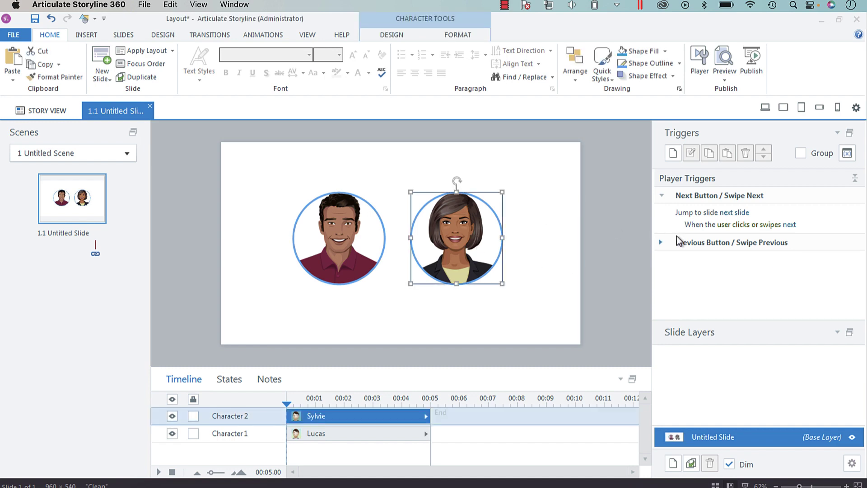
{"action": "left_click", "coordinate": [623, 245]}
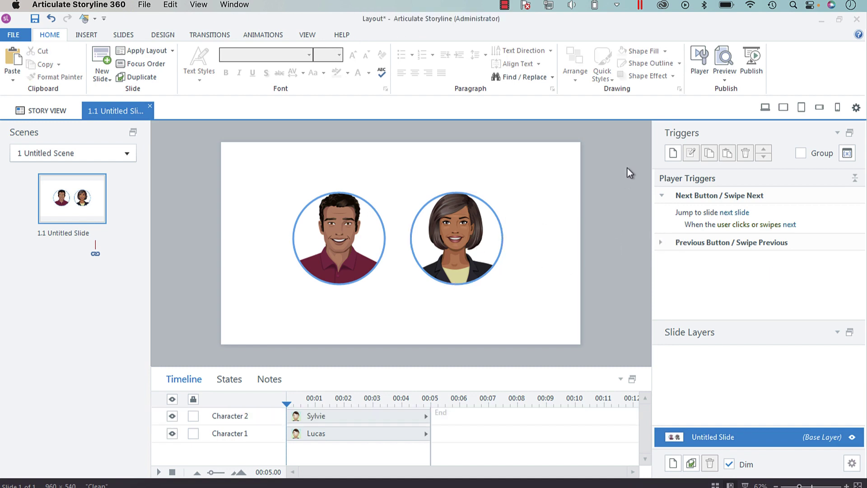